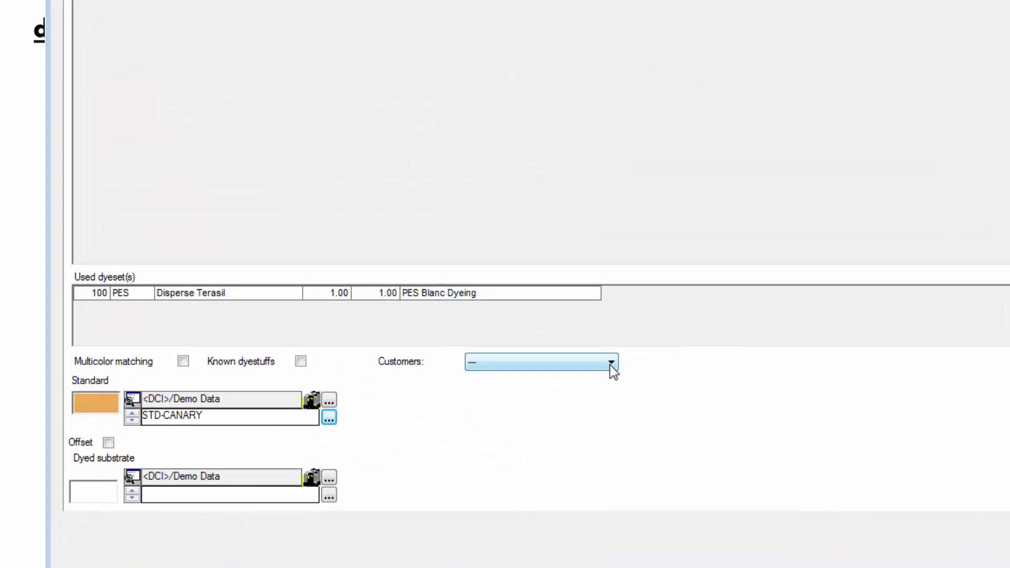
Step: Choose Rock Way as the customer and show its matching Settings for prediction
click(626, 342)
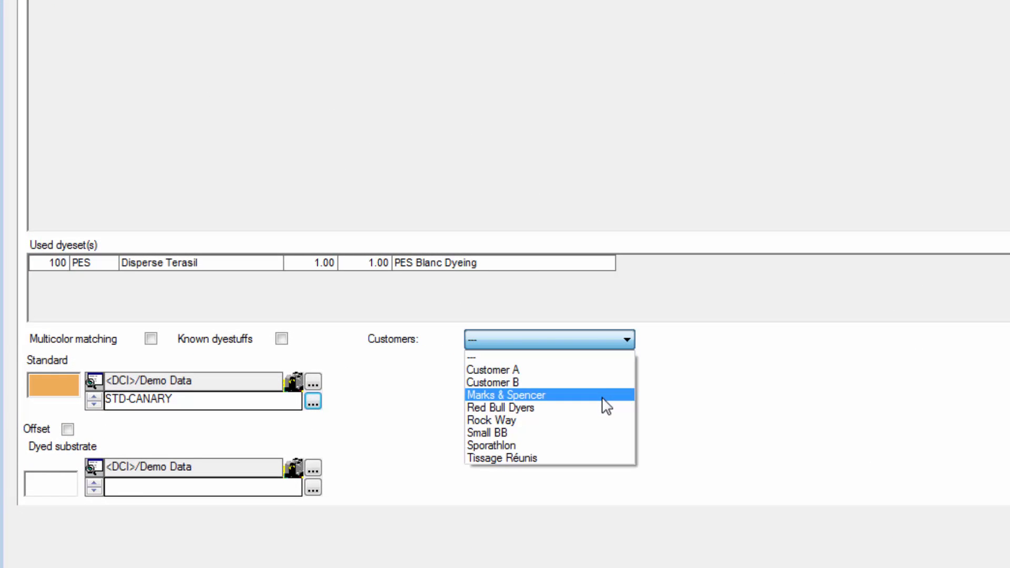
click(600, 427)
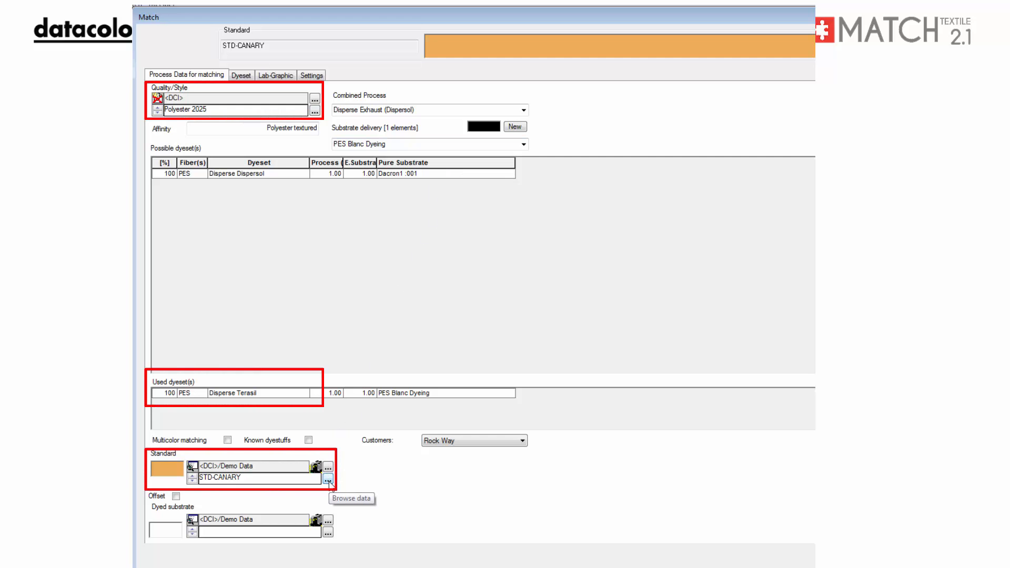
click(312, 76)
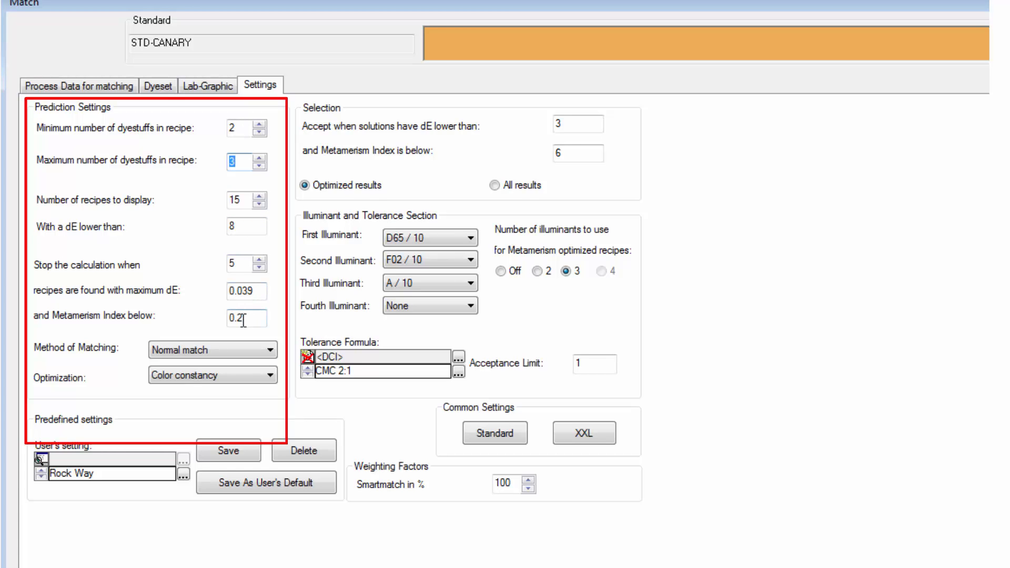
click(272, 354)
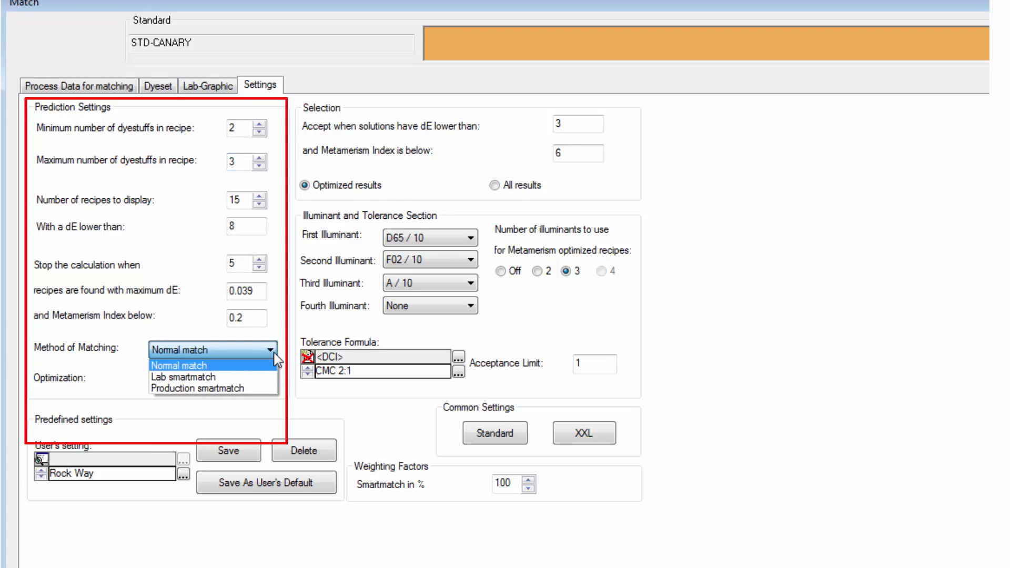
click(271, 377)
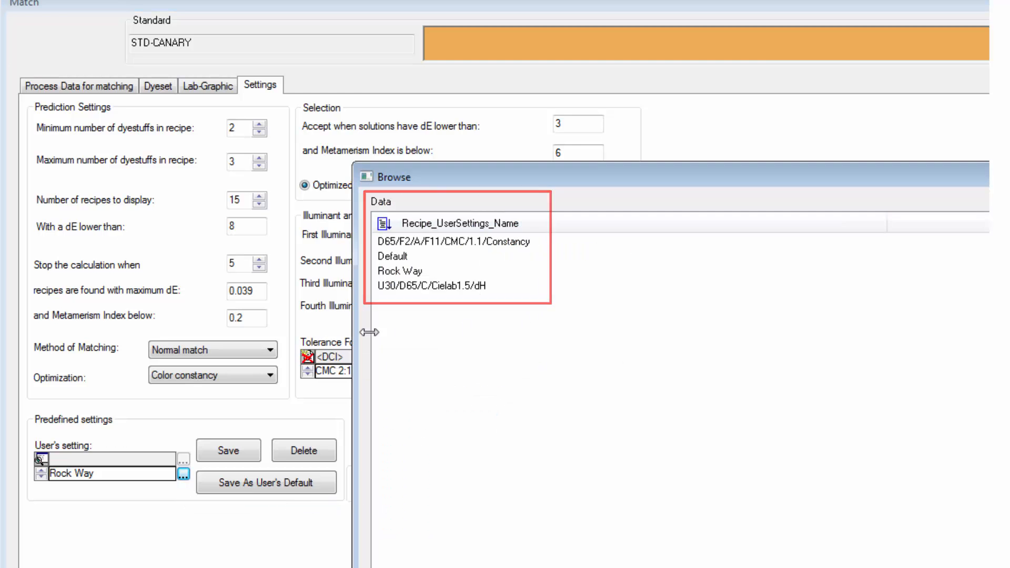
Step: Apply the Default user setting, giving dE and metamerism optimization with CieLab Default tolerance
click(399, 264)
double_click(399, 256)
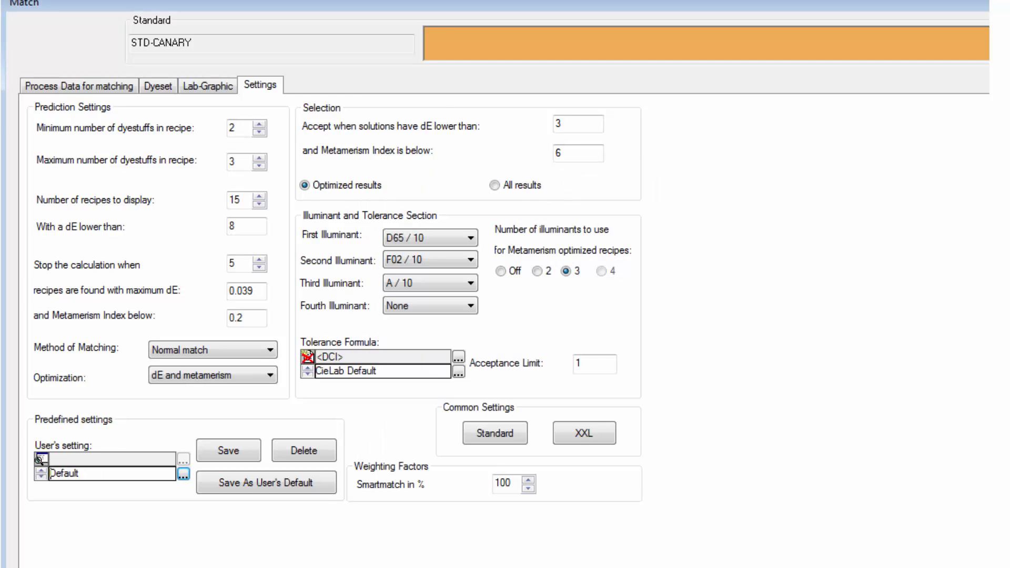